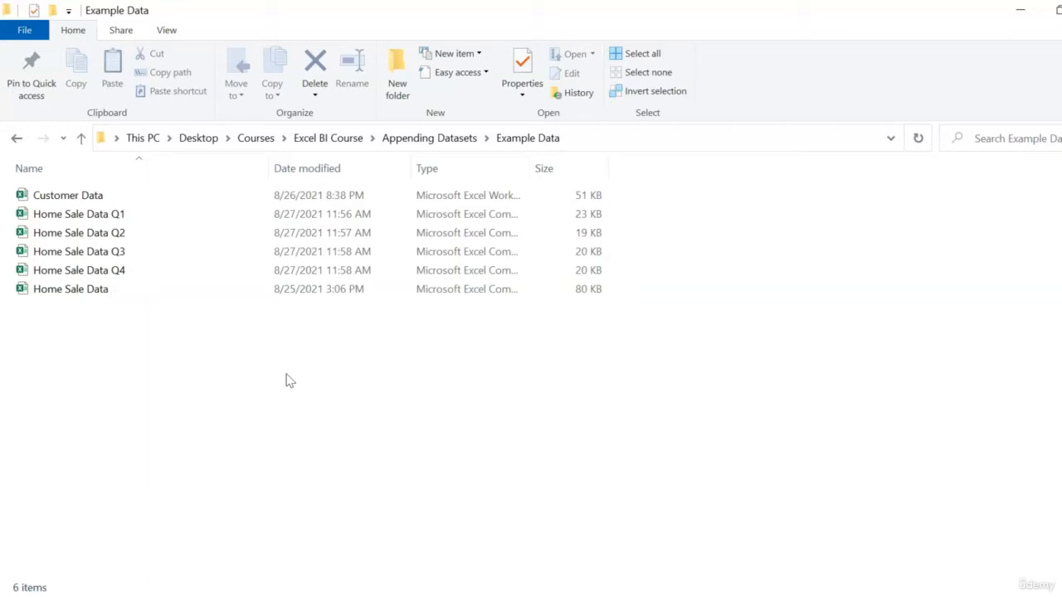
click(170, 297)
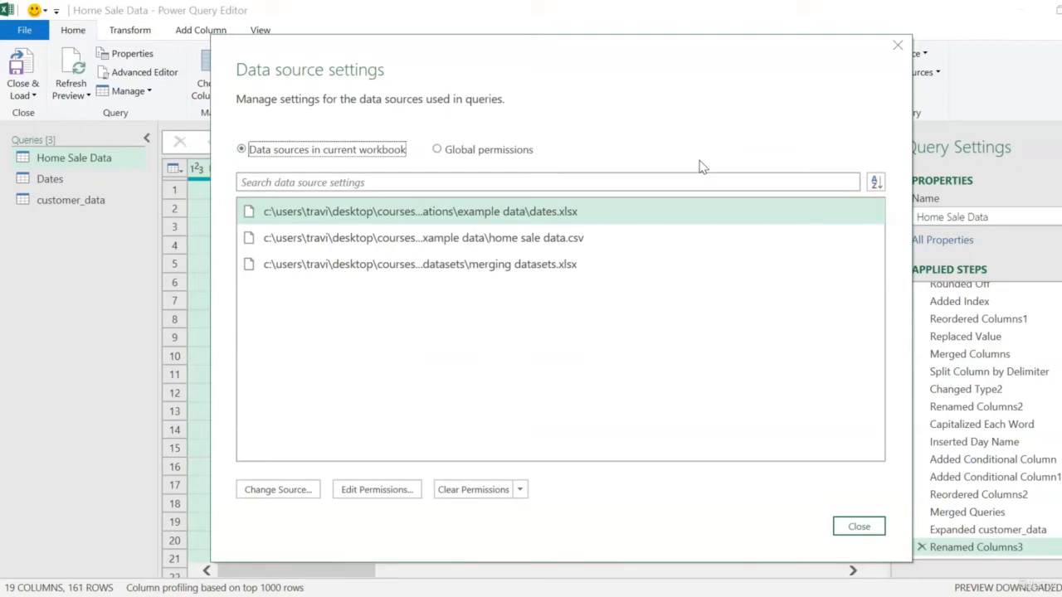
Change the source of home sale data.csv to the Home Sale Data Q1 file in the Appending Datasets example folder.
click(652, 236)
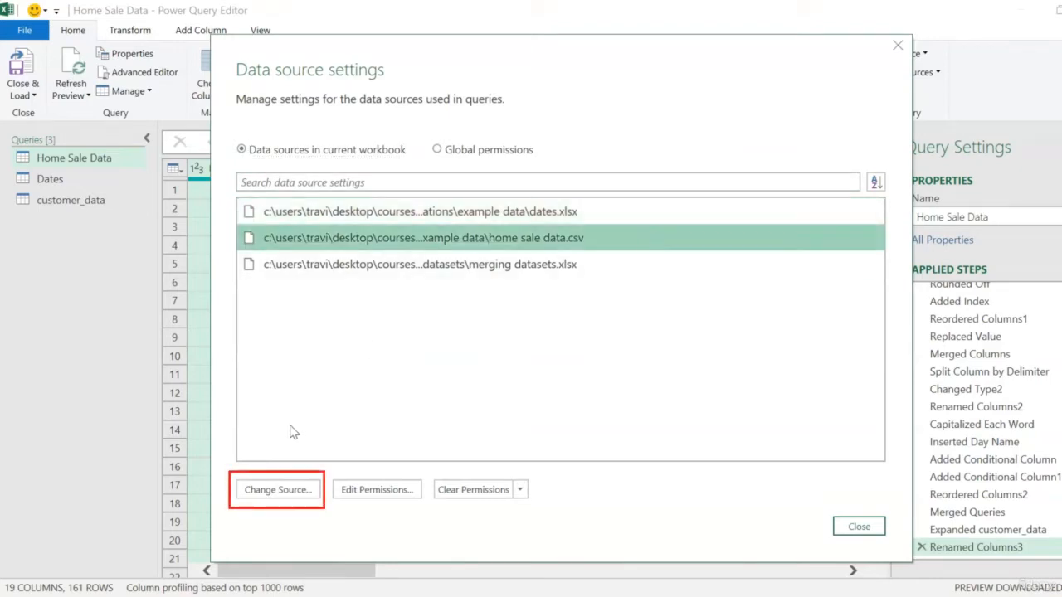
click(286, 496)
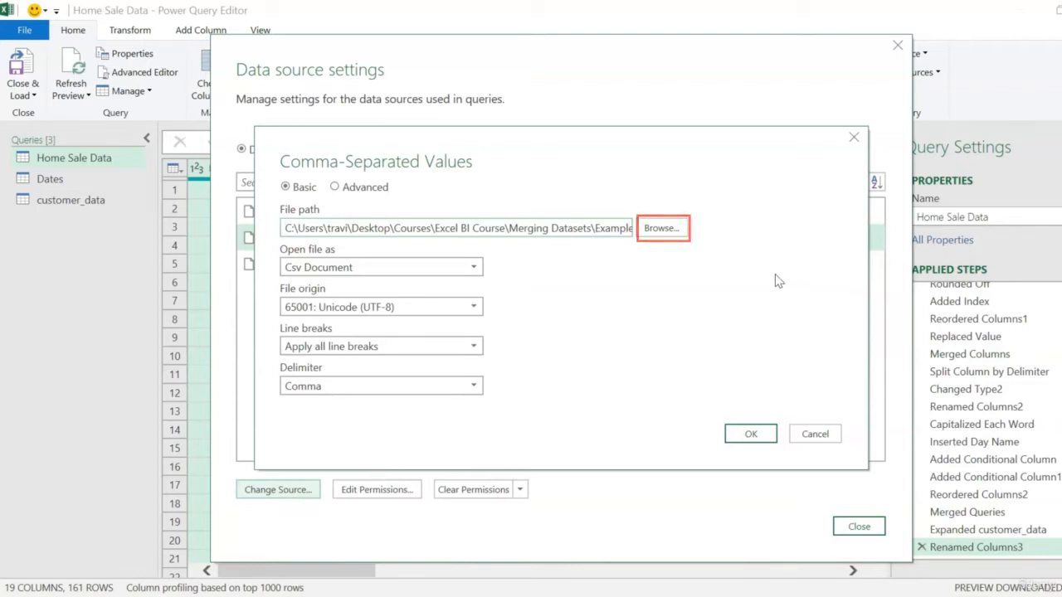
click(674, 229)
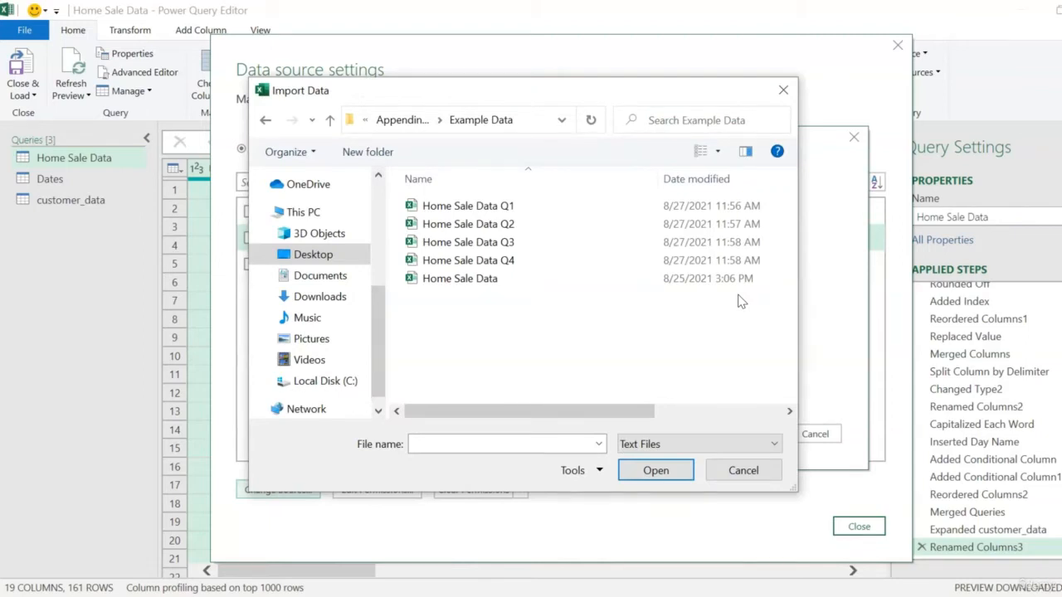
click(528, 207)
click(655, 471)
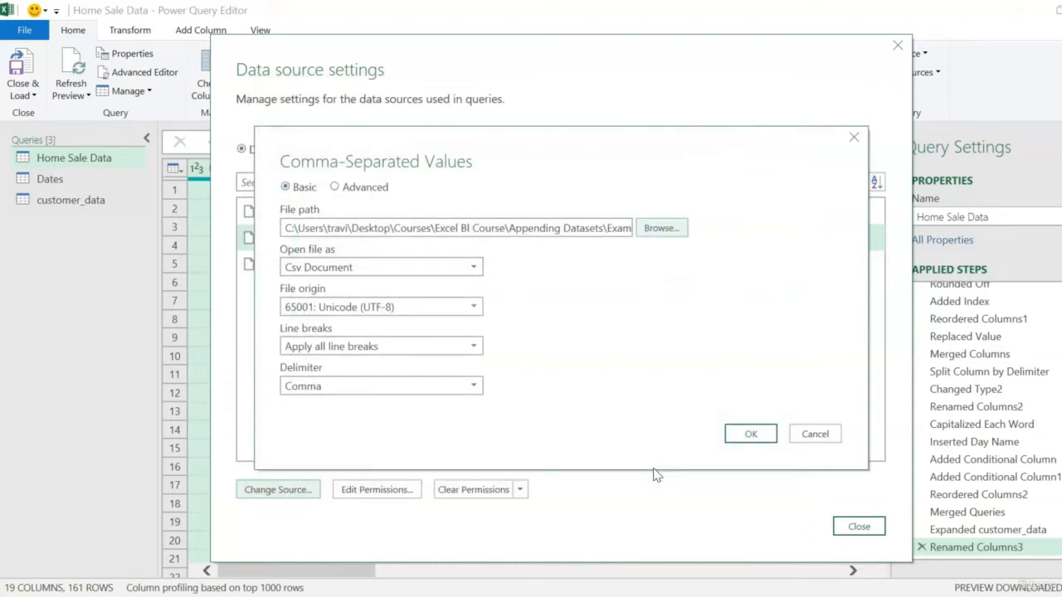
click(751, 434)
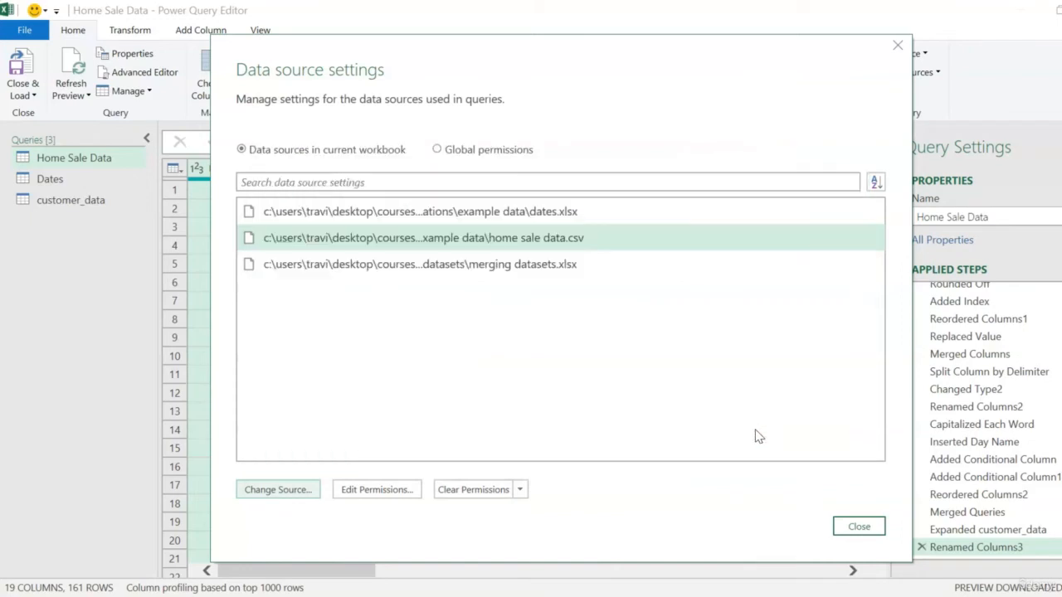
click(858, 528)
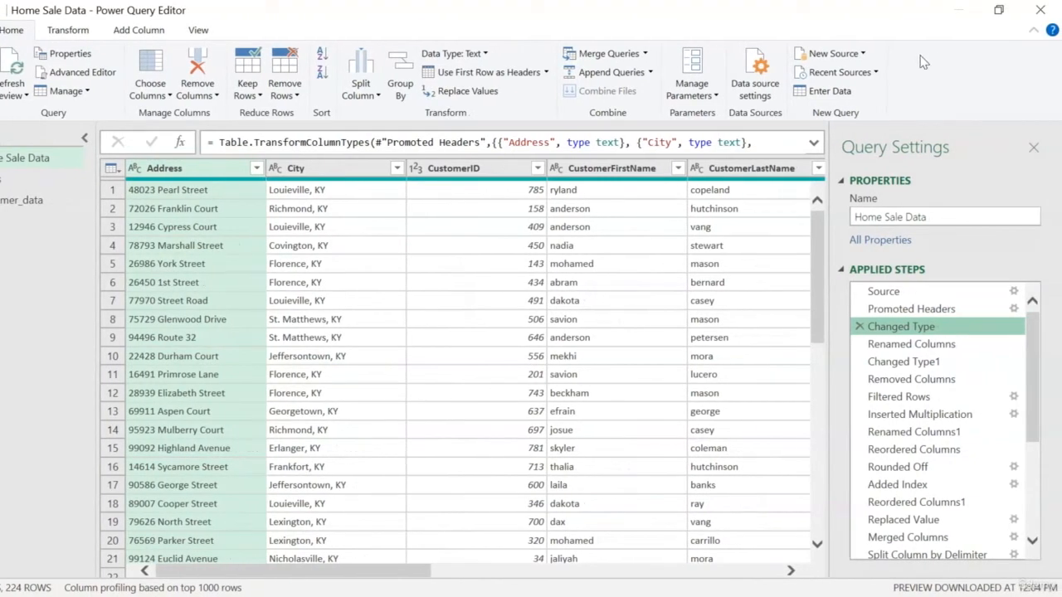
Import the Home Sale Data Q2 CSV file as a new query with the default import settings.
click(853, 58)
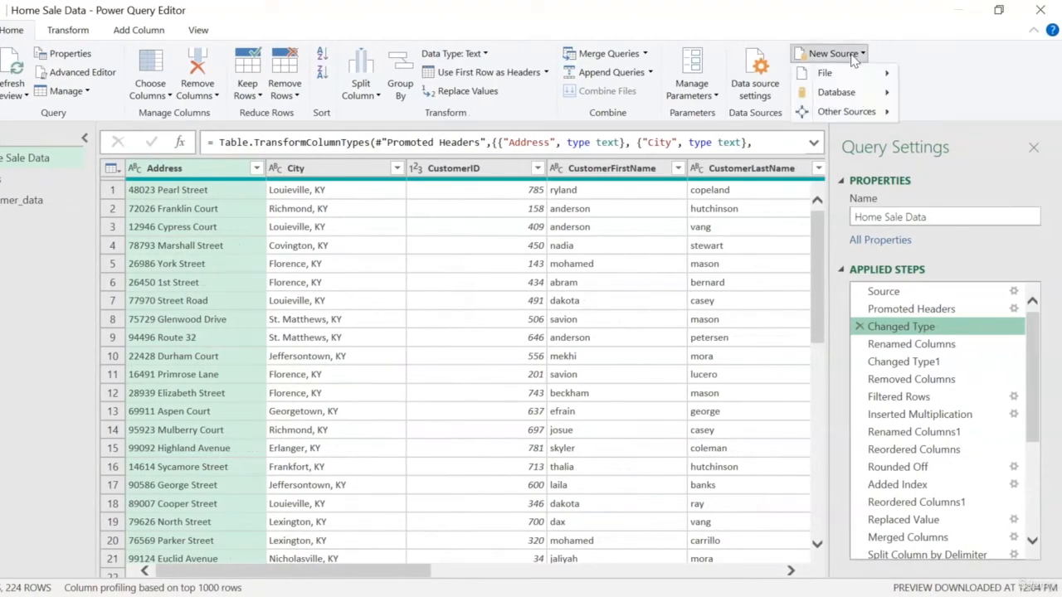
mouse_move(855, 74)
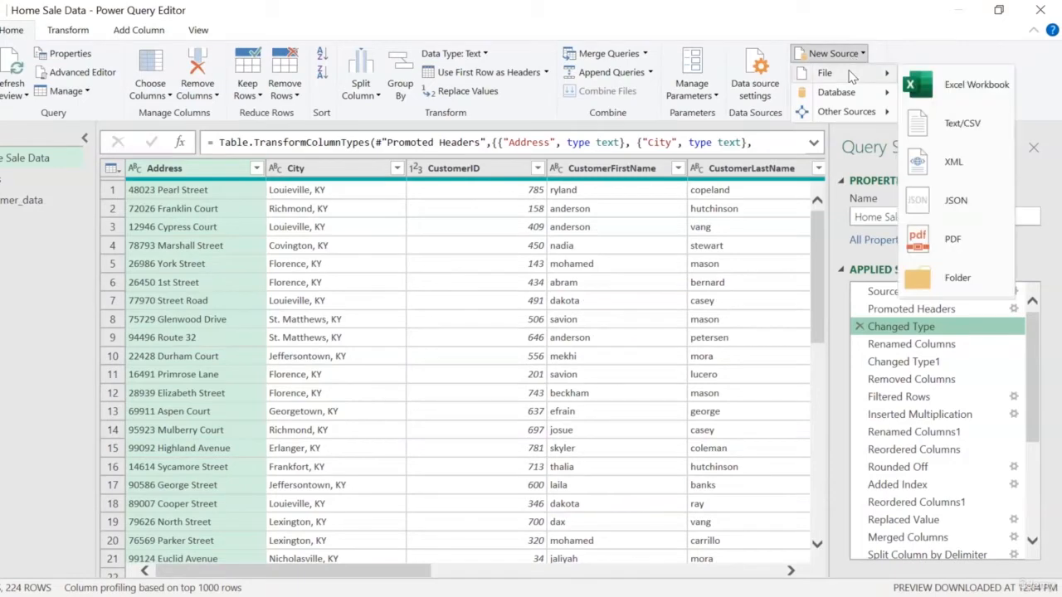
click(936, 123)
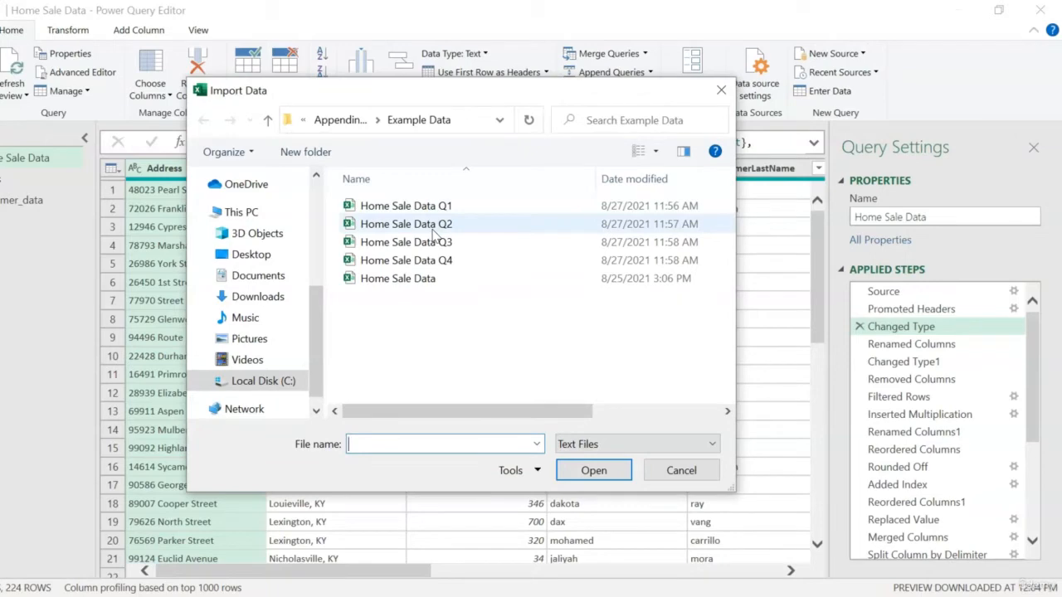
click(433, 233)
click(591, 473)
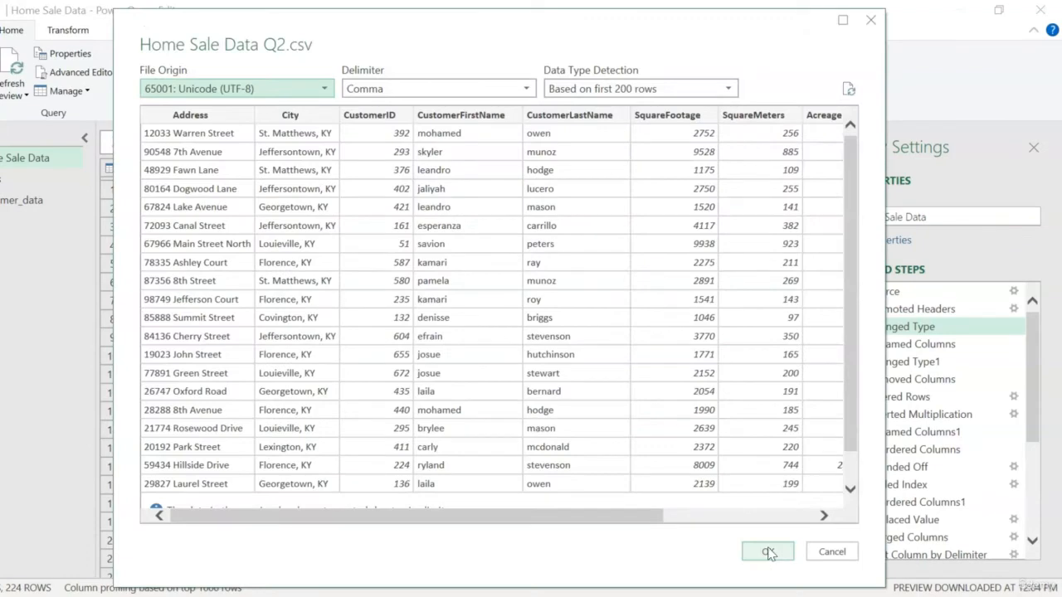
click(765, 551)
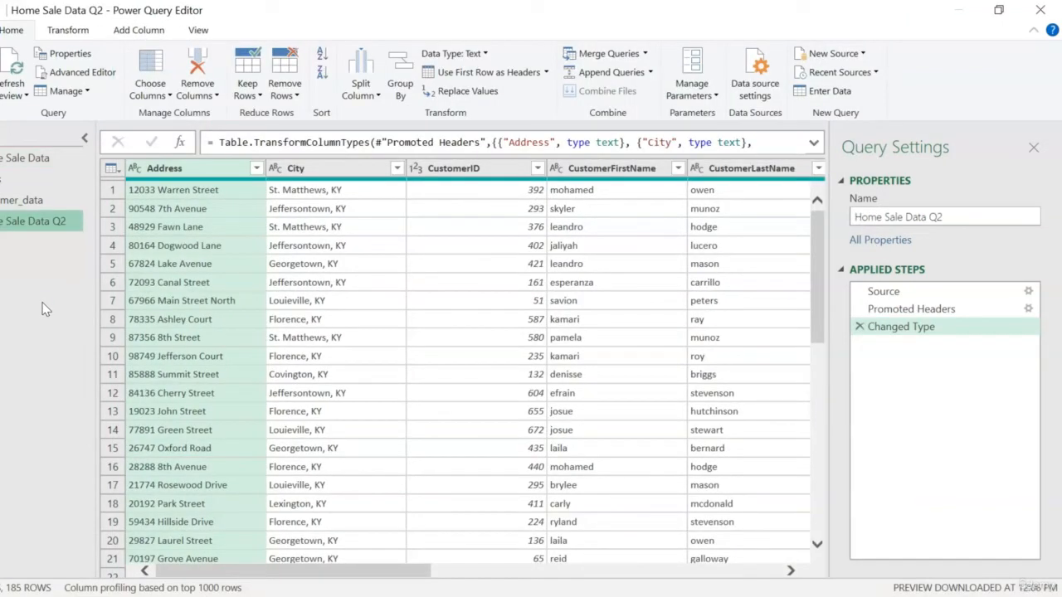
Import the Home Sale Data Q3 CSV file as a new query with the default import settings.
click(847, 53)
mouse_move(822, 71)
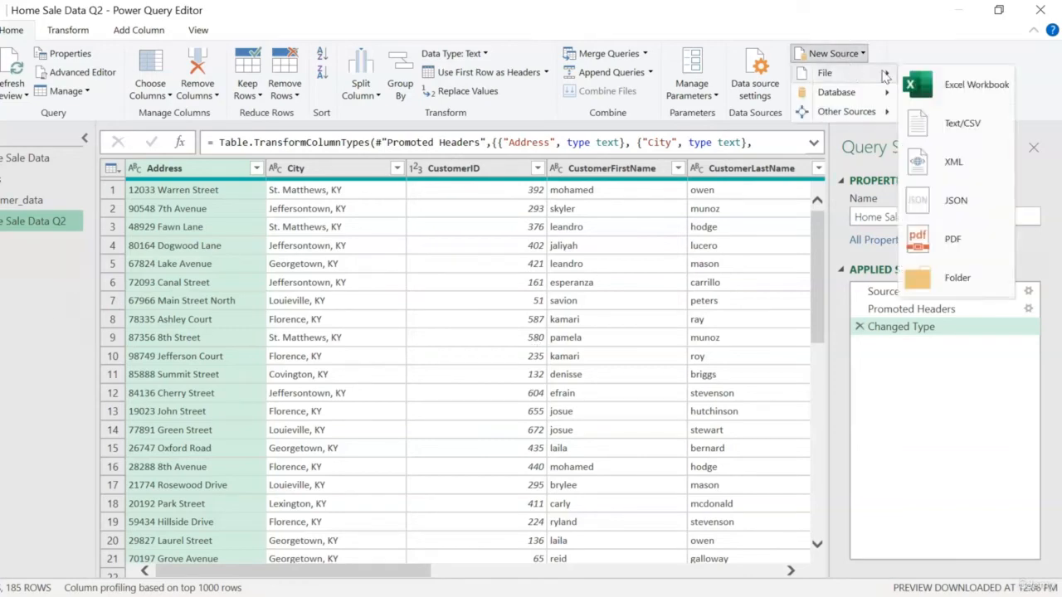
click(963, 123)
click(681, 471)
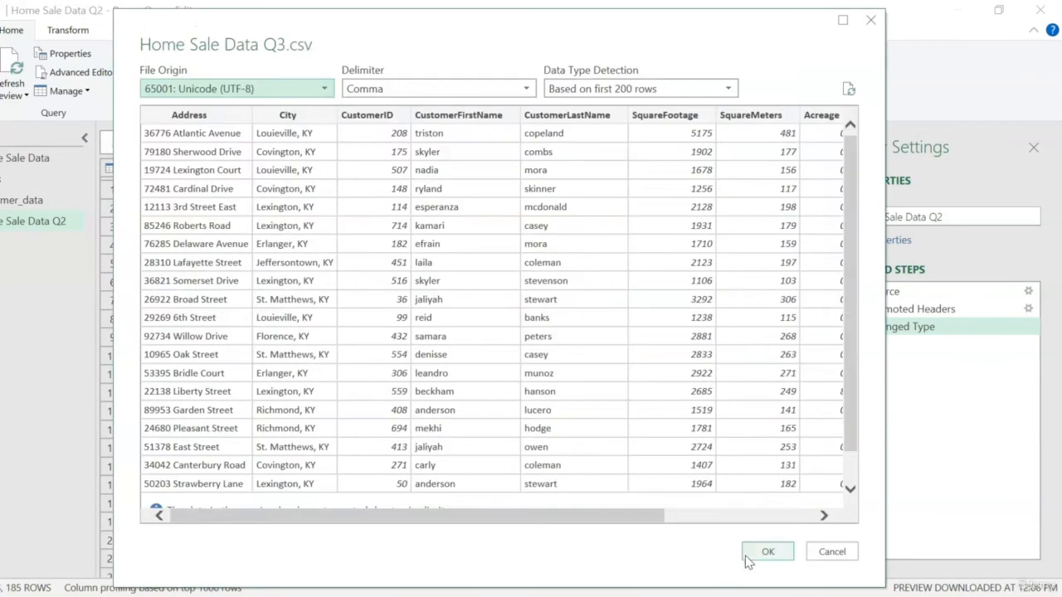
click(751, 552)
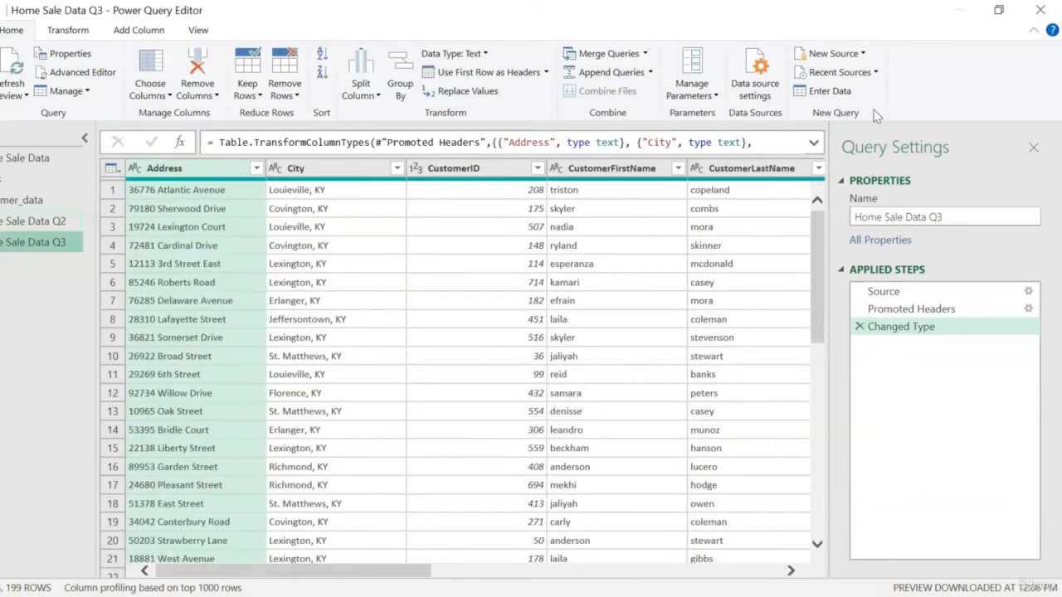
Import the Home Sale Data Q4 CSV file as a new query with the default import settings.
click(846, 54)
mouse_move(859, 78)
click(962, 123)
click(681, 470)
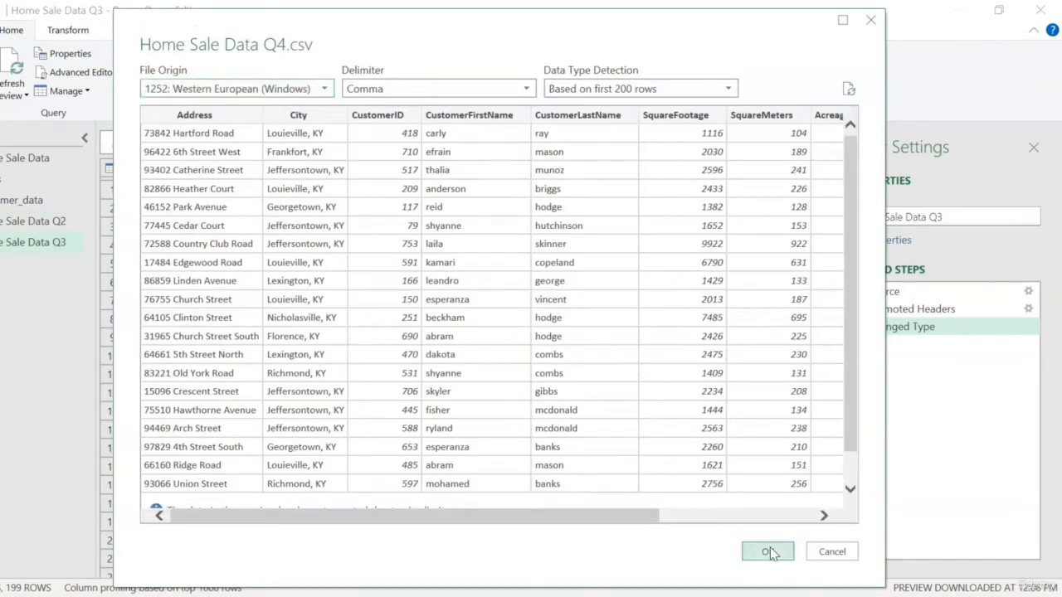
click(769, 552)
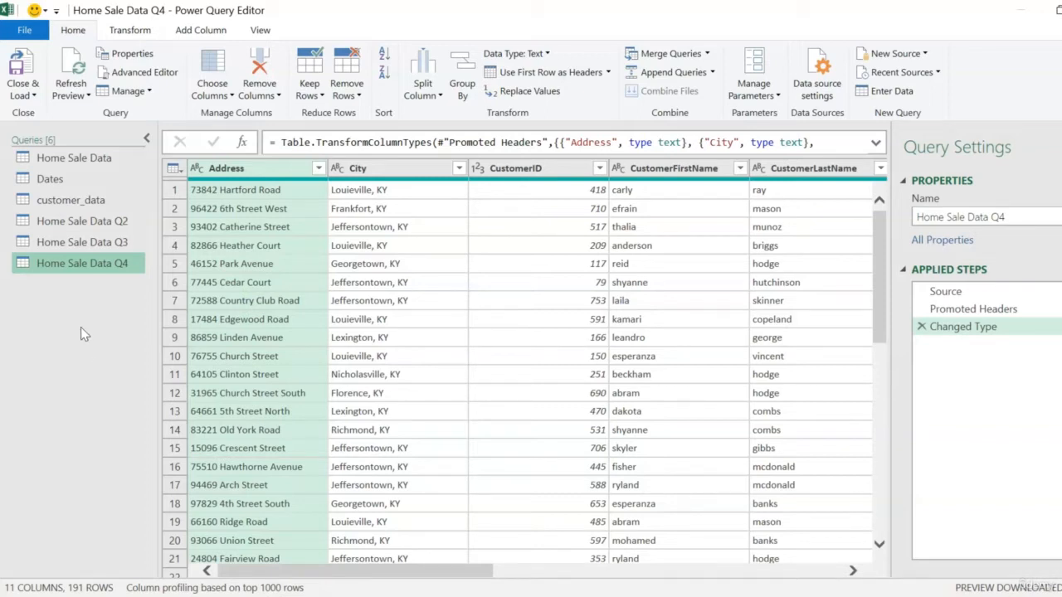
Insert an Append Queries step directly after the first Changed Type step of the Home Sale Data query.
click(61, 161)
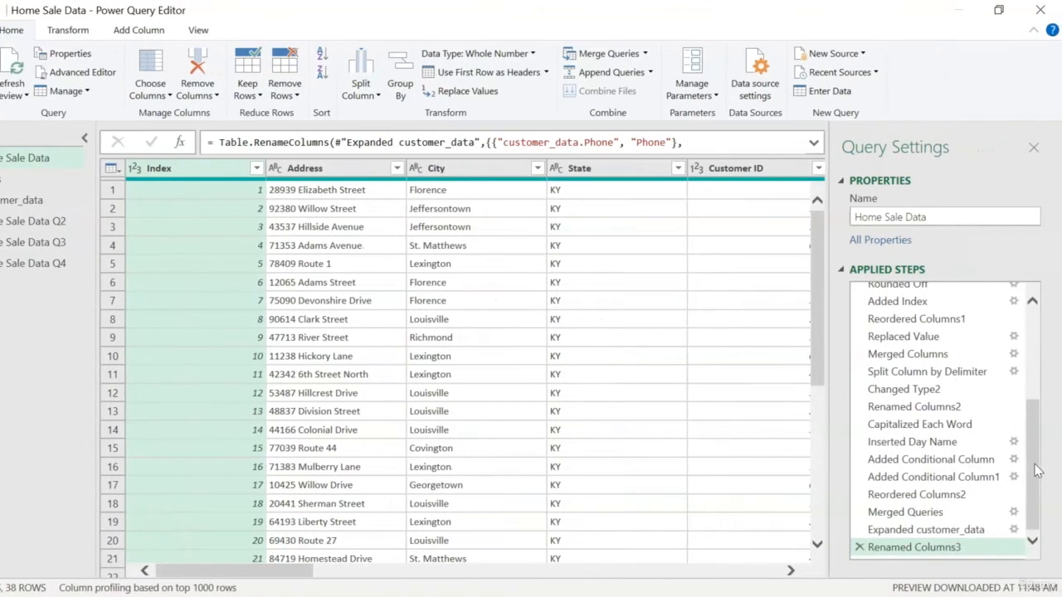
drag(1035, 471, 1043, 366)
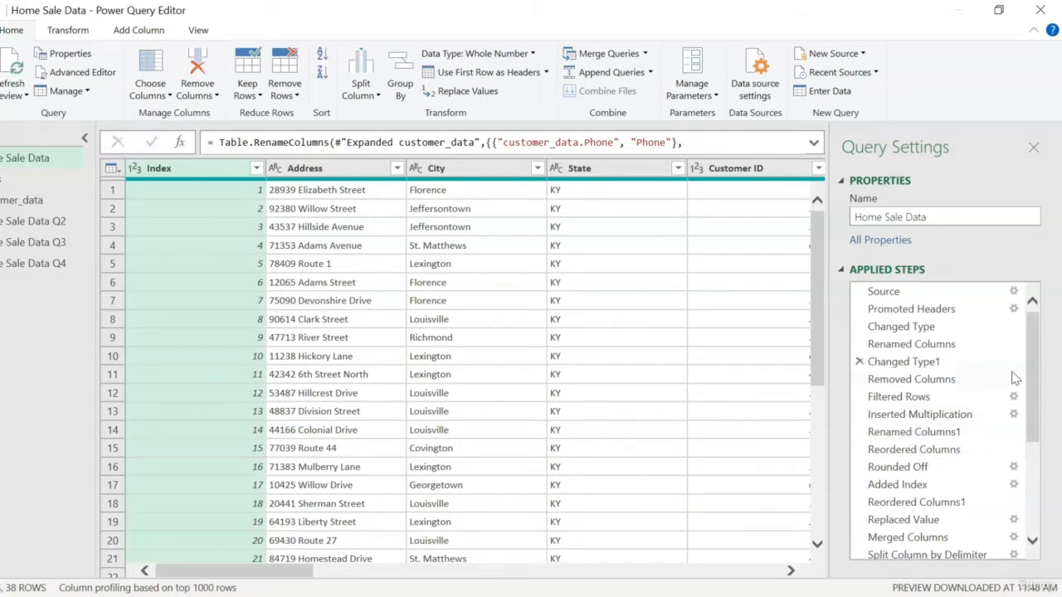
click(945, 332)
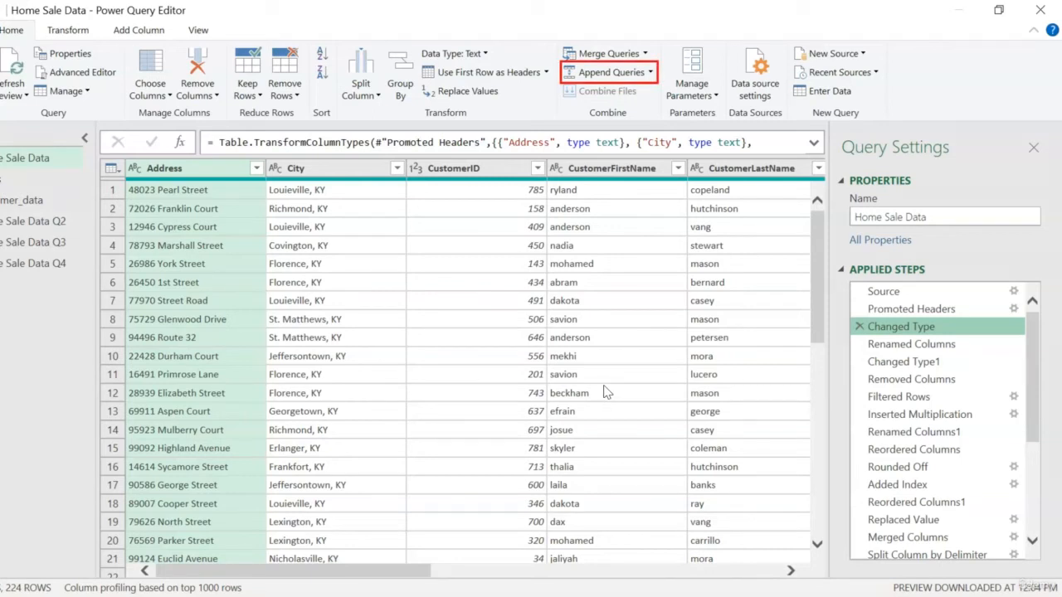
click(612, 73)
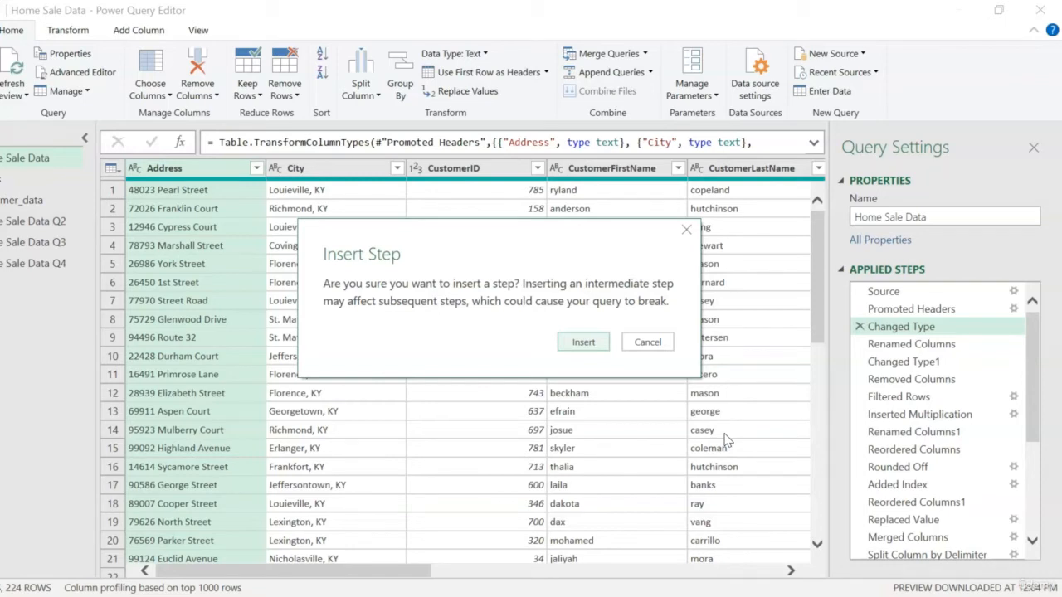
click(583, 343)
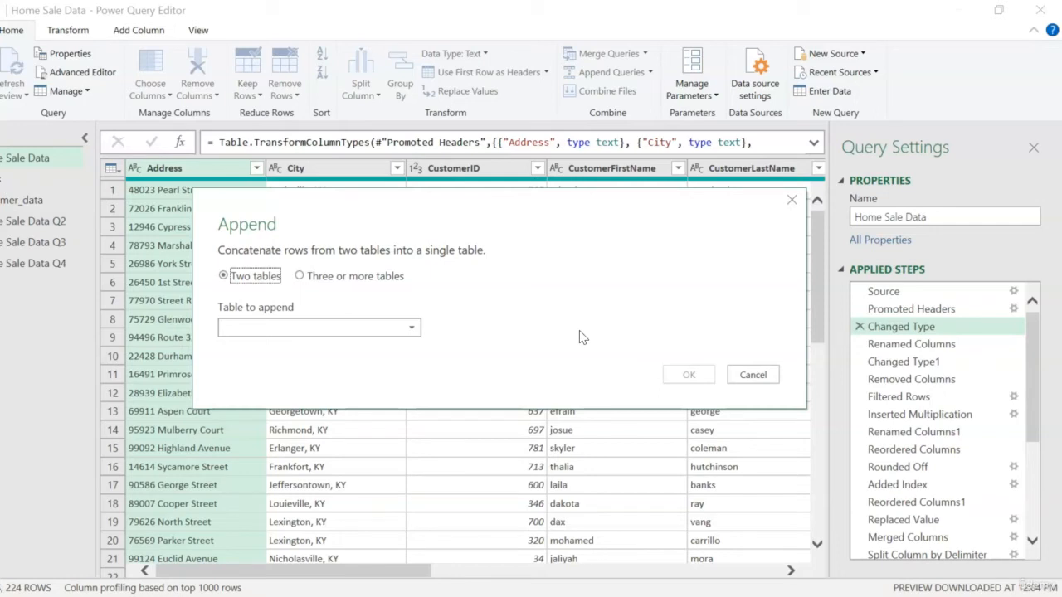
Append Home Sale Data Q2, Q3 and Q4 to the current table using the three or more tables option.
click(304, 276)
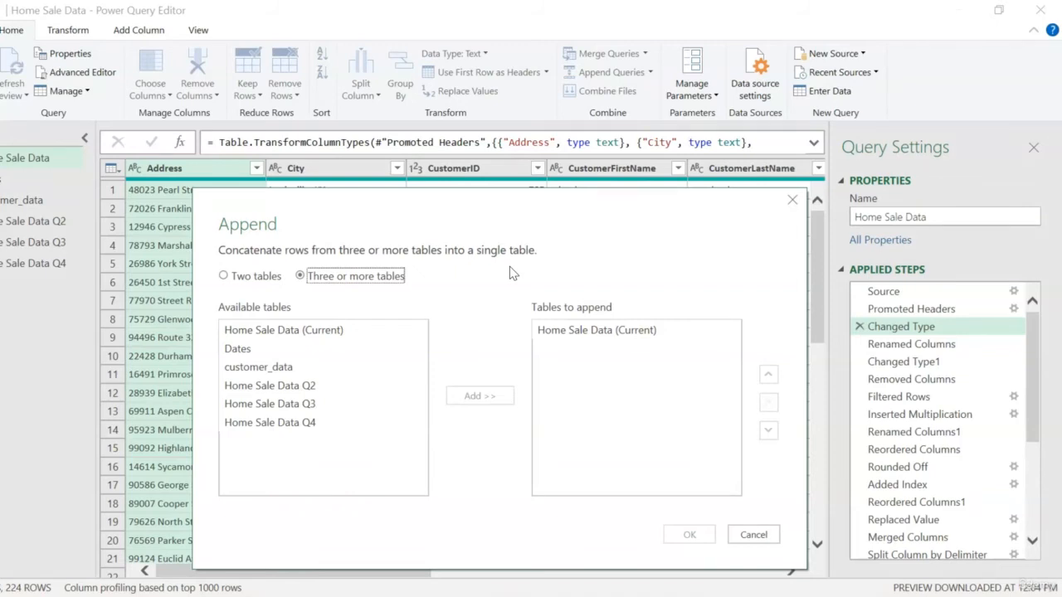
click(354, 388)
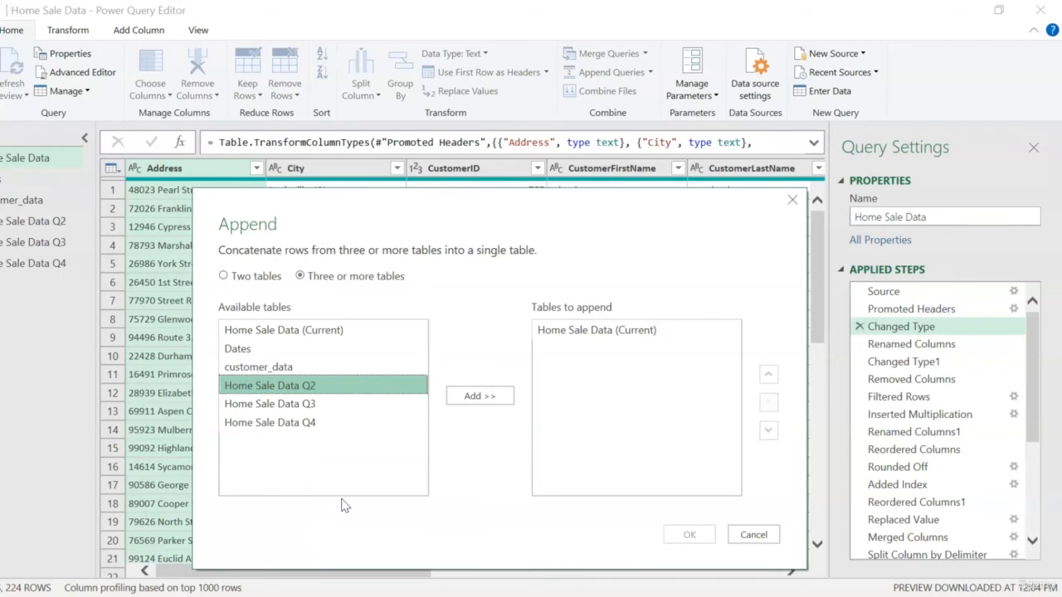
ctrl+click(315, 405)
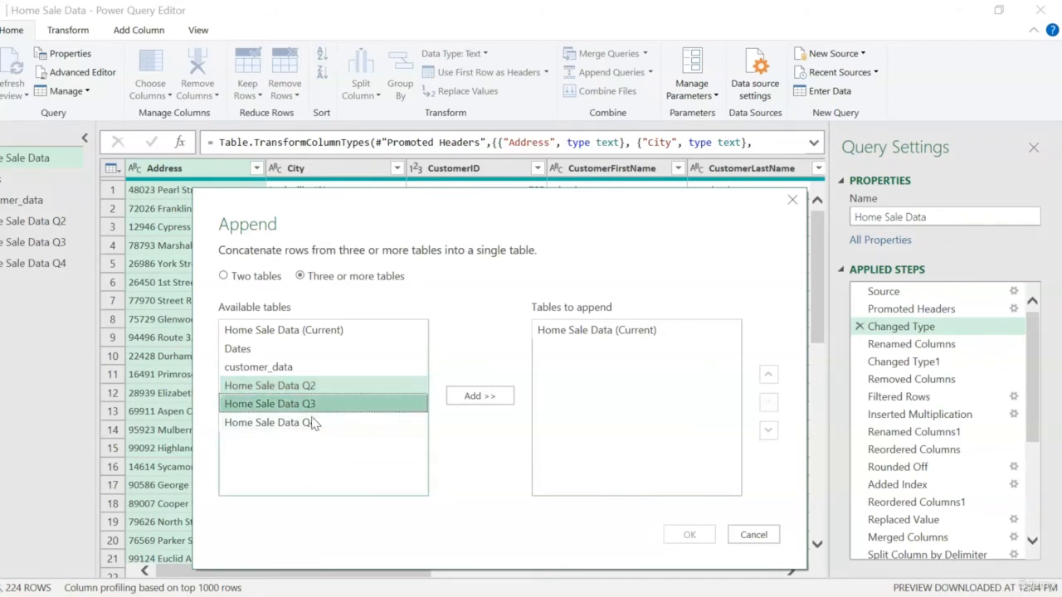
ctrl+click(312, 424)
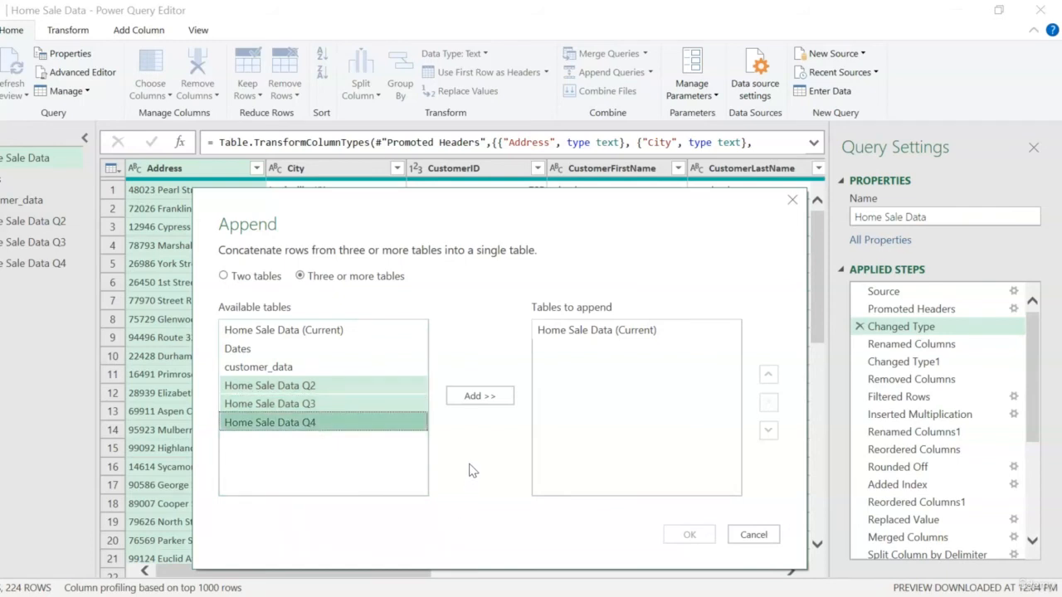
click(485, 397)
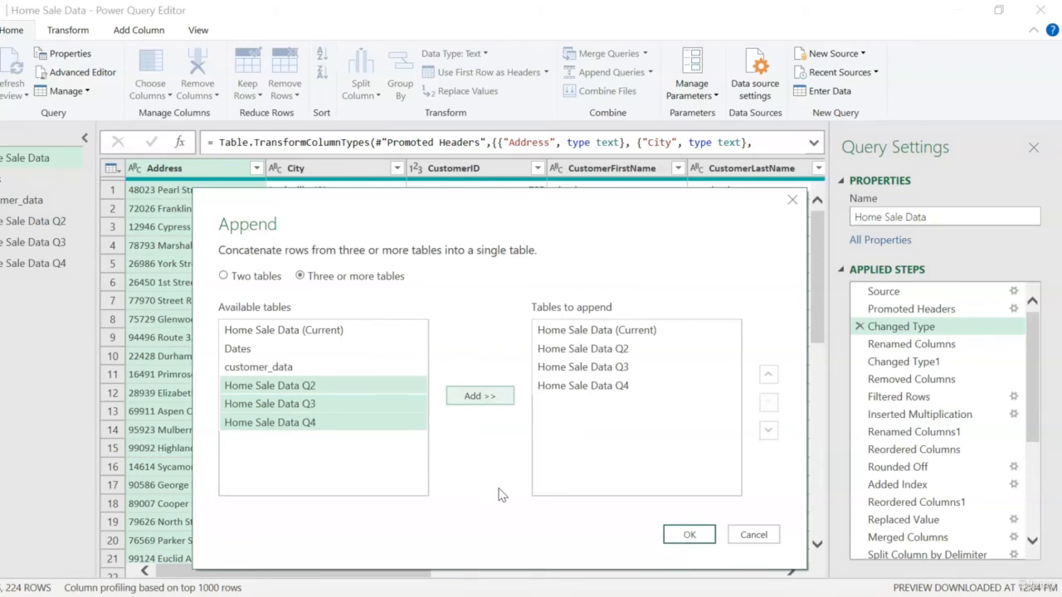
click(688, 535)
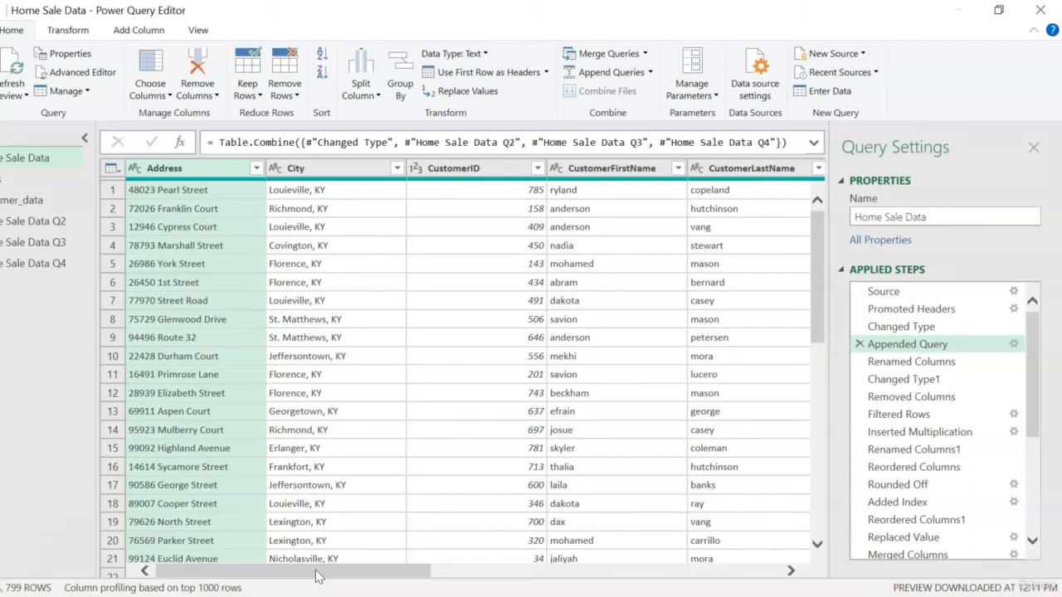
Examine the appended table's columns and the query's output at its final applied step, Renamed Columns3.
drag(316, 576, 325, 578)
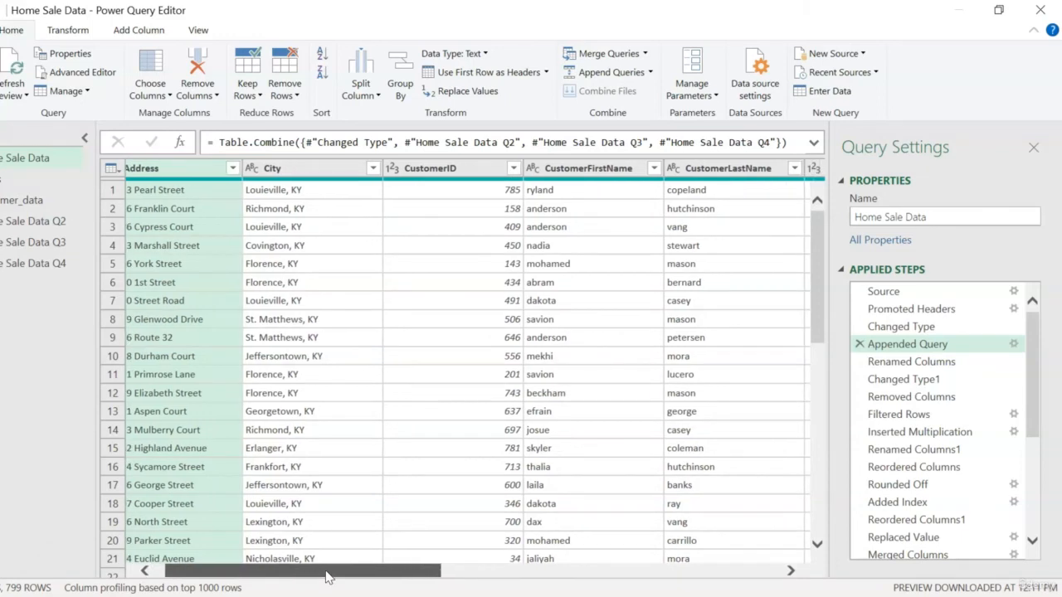
drag(325, 578, 304, 576)
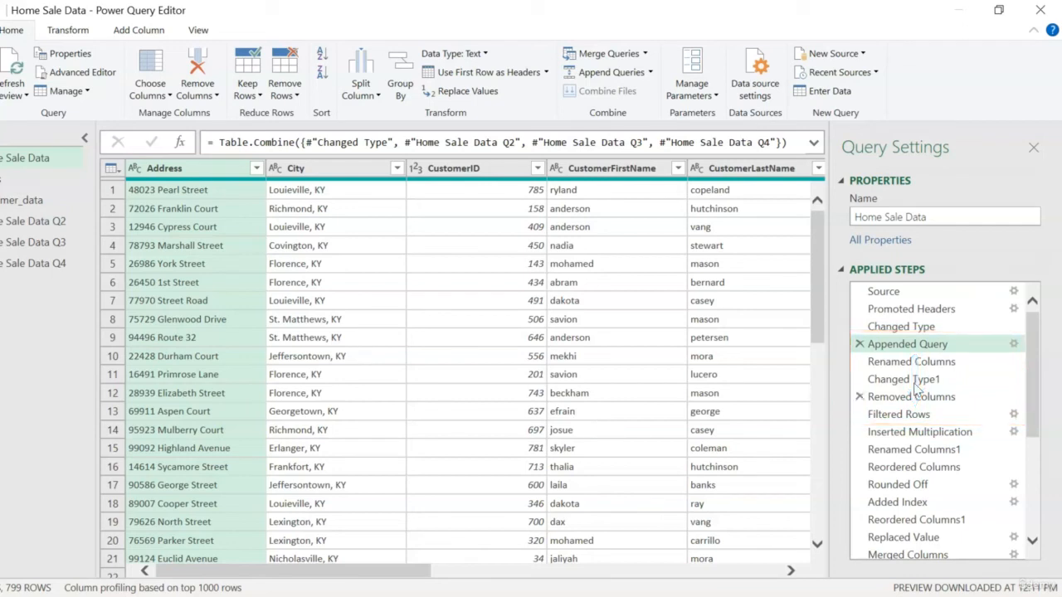
drag(1035, 334, 1034, 428)
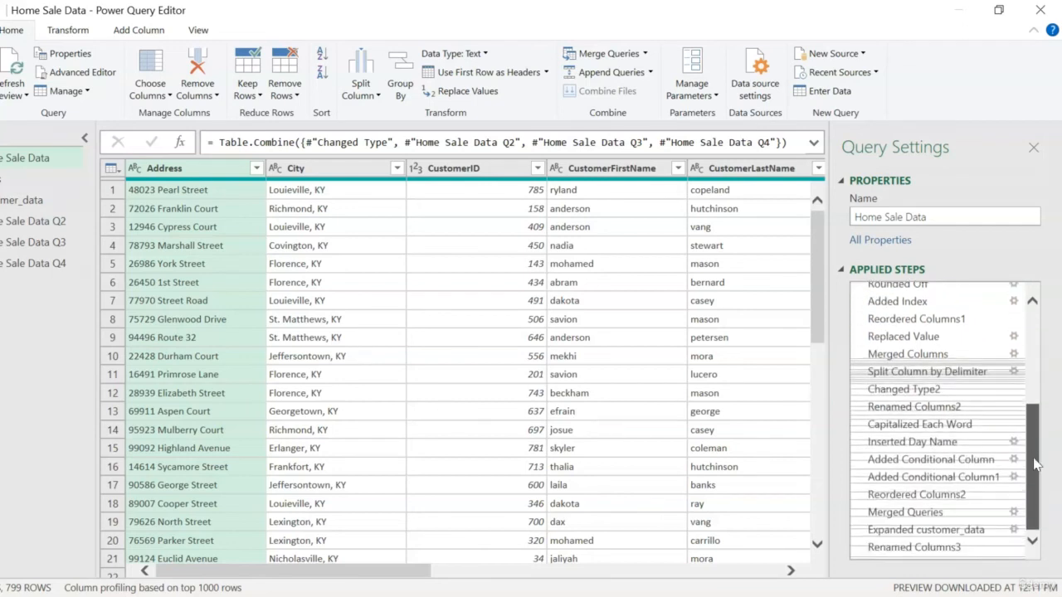
click(914, 549)
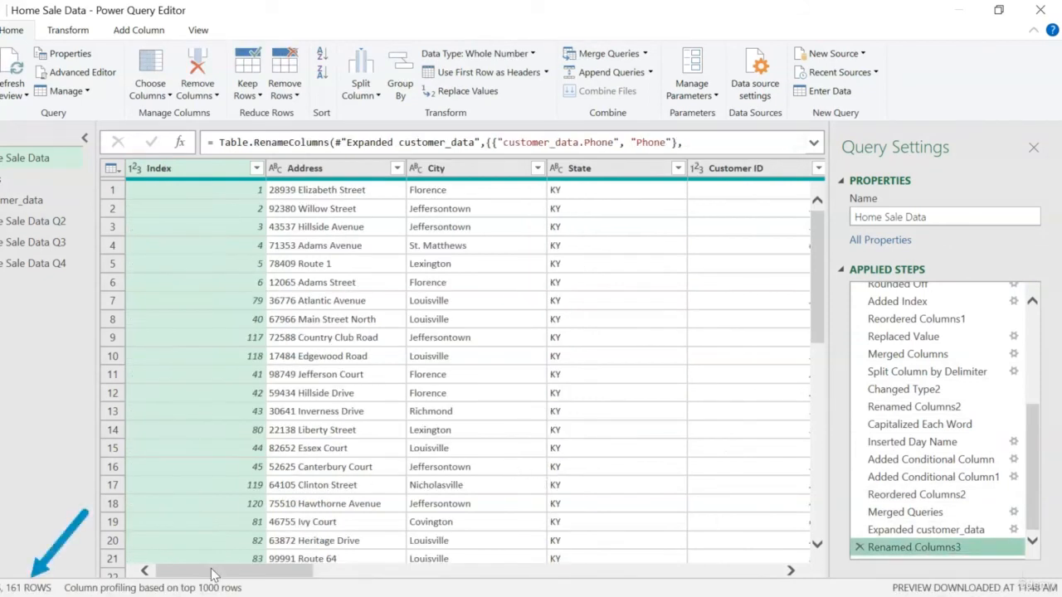
mouse_move(211, 578)
mouse_down()
mouse_move(705, 587)
mouse_move(191, 584)
mouse_up()
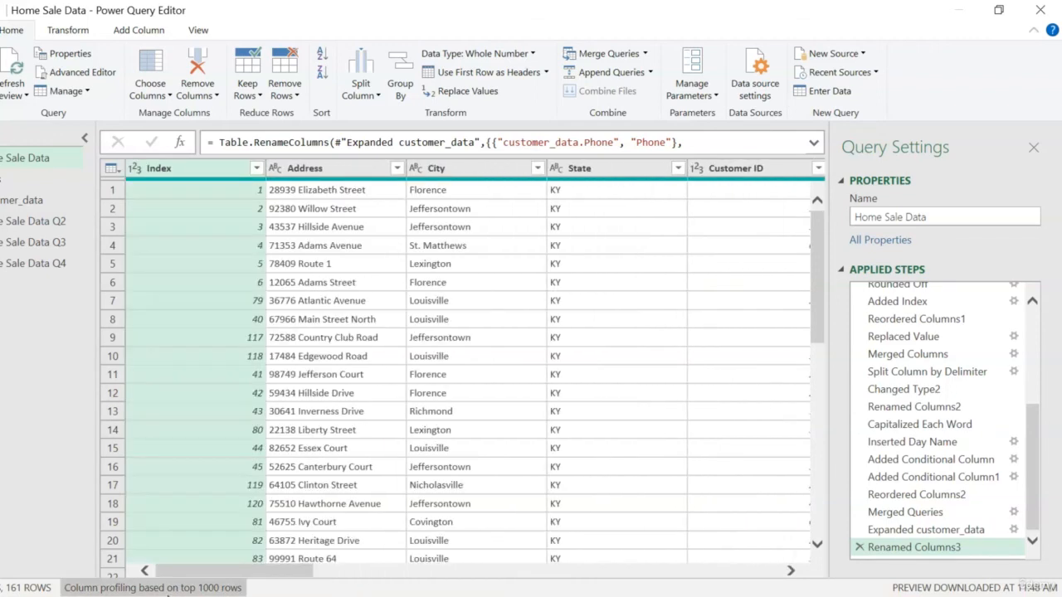